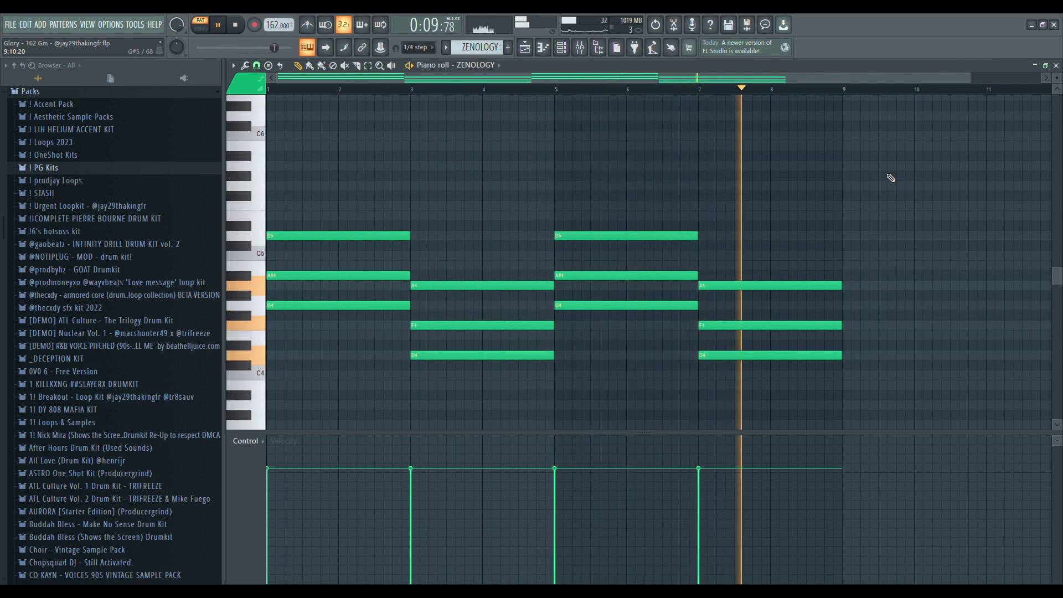
# Stop playback, open the synth on the first ZENOLOGY channel and bring up its preset browser.
pyautogui.press('space')
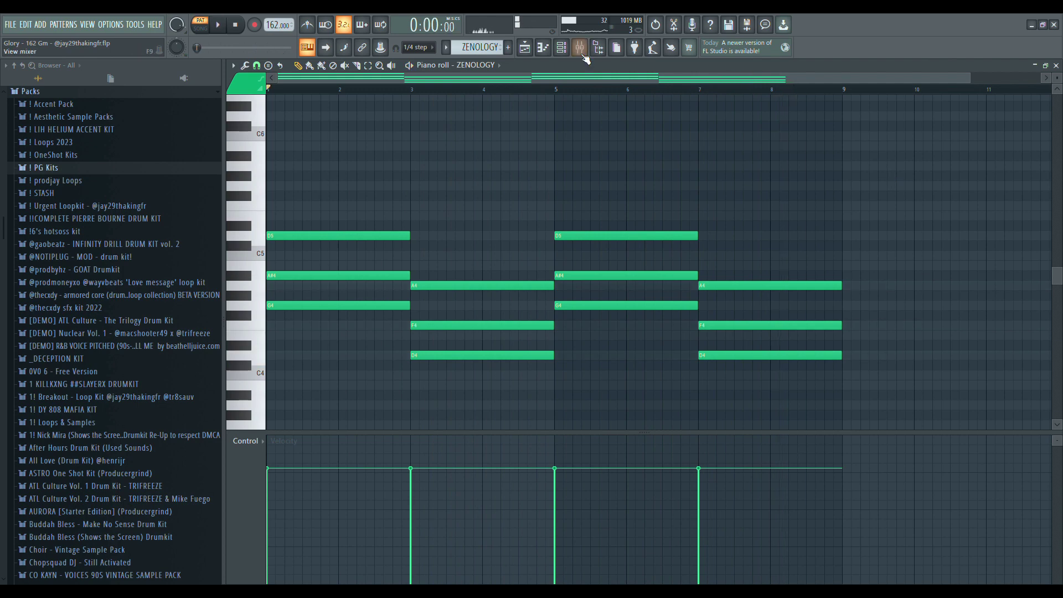
pyautogui.click(562, 47)
pyautogui.click(323, 94)
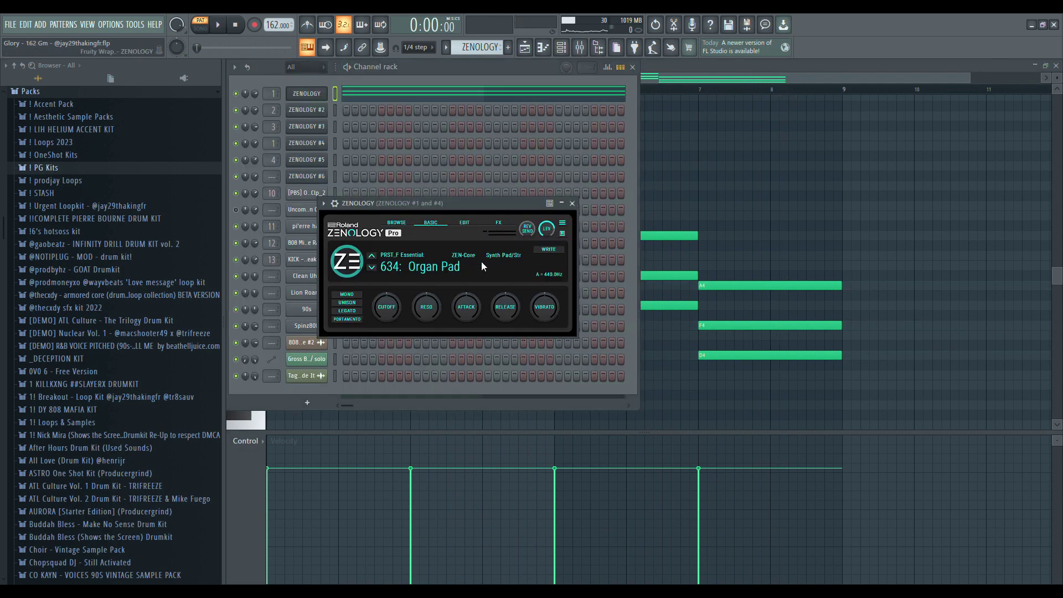
pyautogui.click(436, 268)
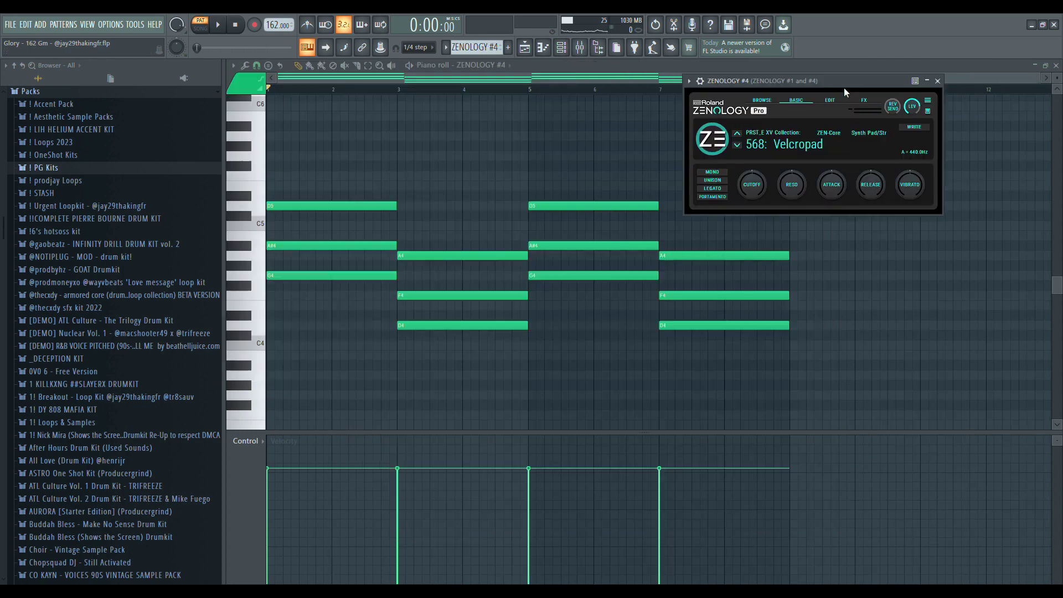
# Bring up the preset browser of the ZENOLOGY #4 synth, examine the loaded preset and close the plugin window.
pyautogui.moveTo(845, 91); pyautogui.dragTo(857, 106)
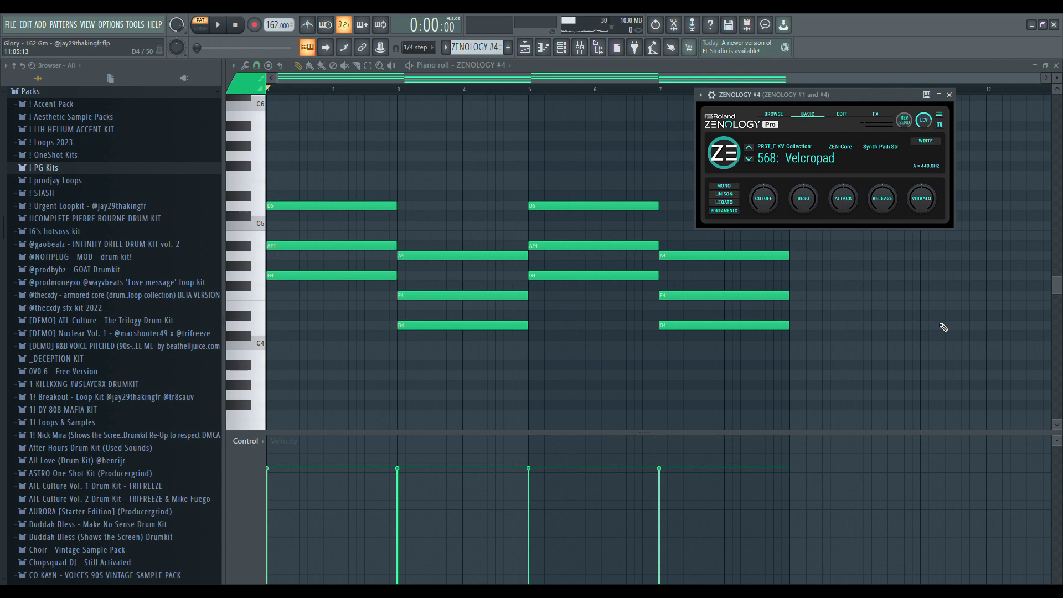
pyautogui.click(811, 159)
pyautogui.moveTo(852, 92); pyautogui.dragTo(530, 91)
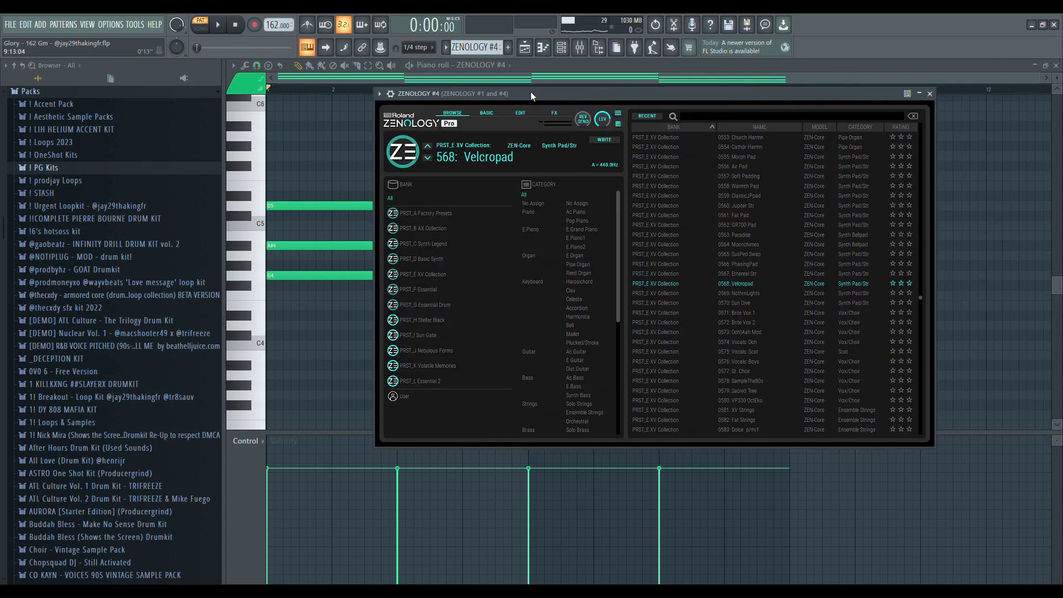
pyautogui.moveTo(790, 97); pyautogui.dragTo(705, 200)
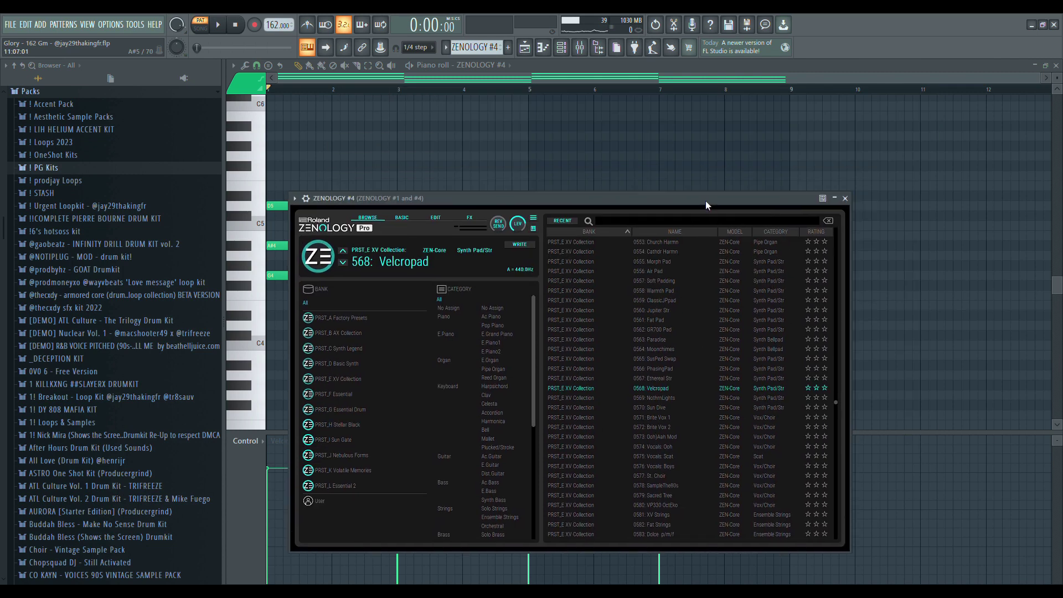
pyautogui.click(848, 198)
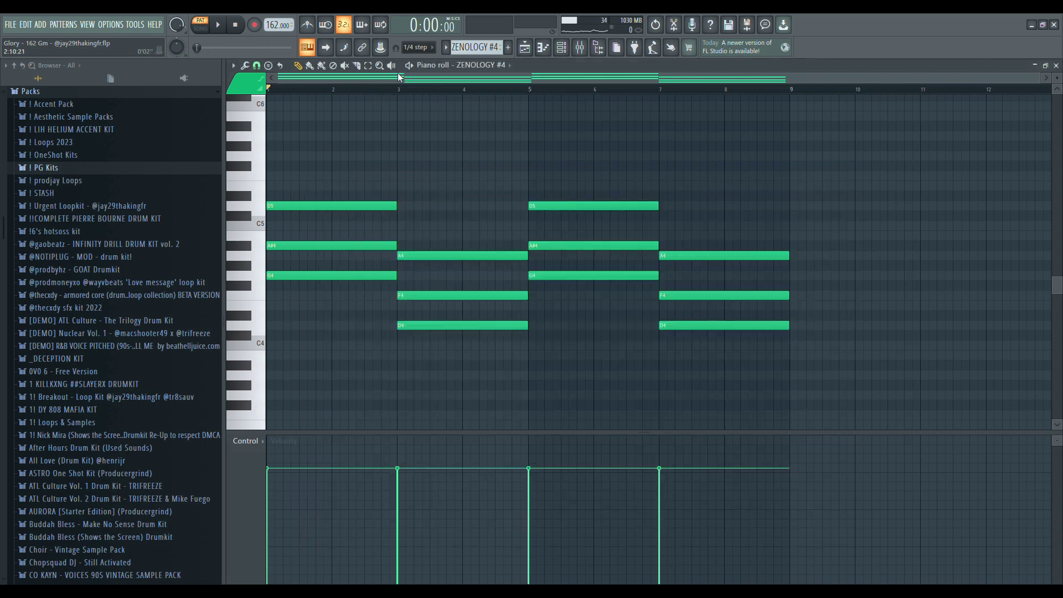
# Audition the first two chords of the ZENOLOGY #4 pattern in the piano roll with the Playback tool.
pyautogui.click(391, 65)
pyautogui.click(324, 155)
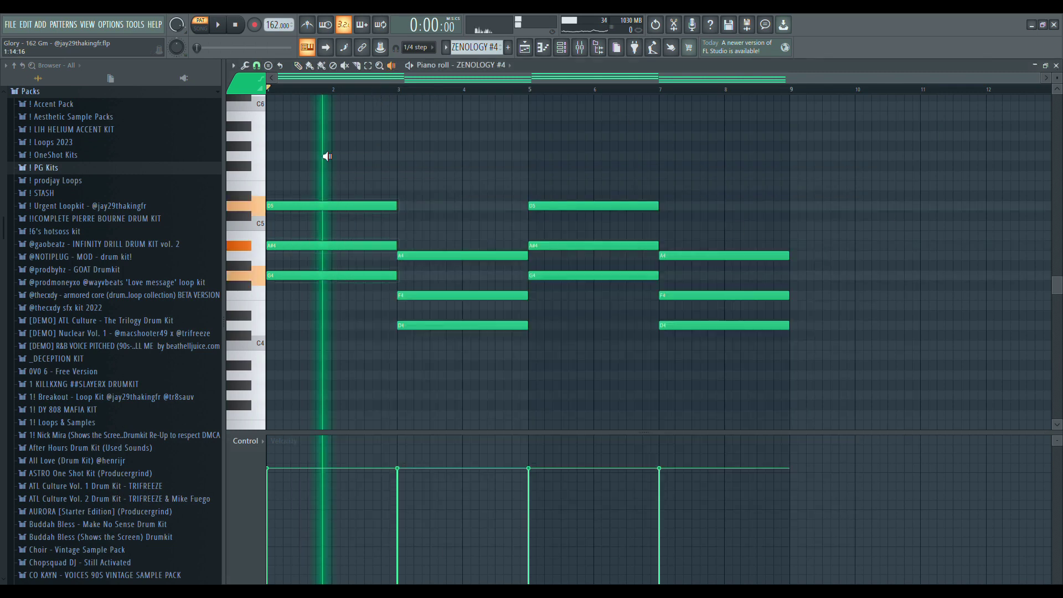
pyautogui.click(481, 157)
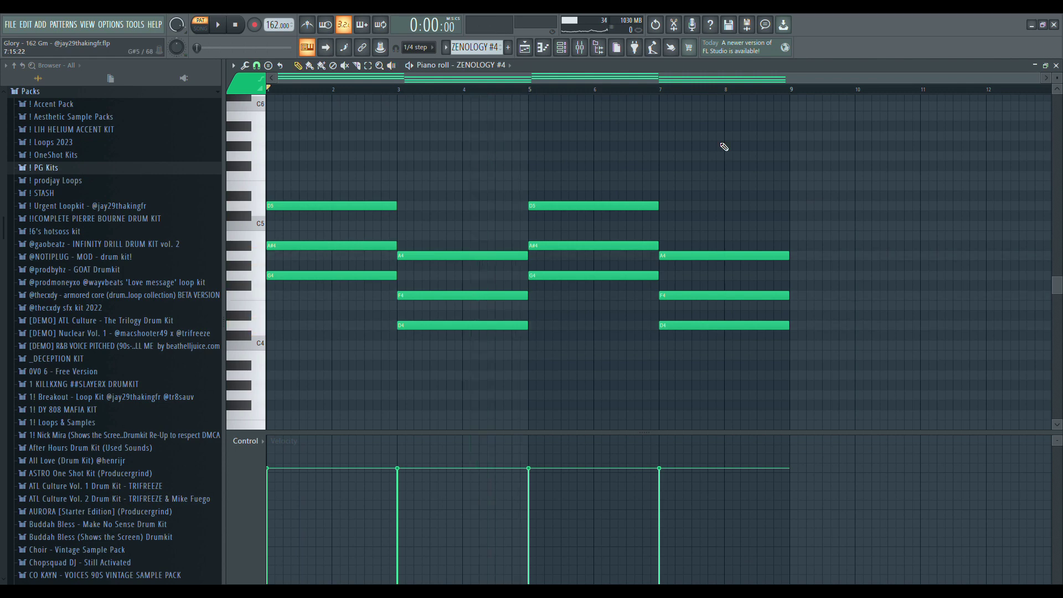
# Go to the ZENOLOGY #5 chord pattern and highlight the added high note starting at bar 3.
pyautogui.press('Down')
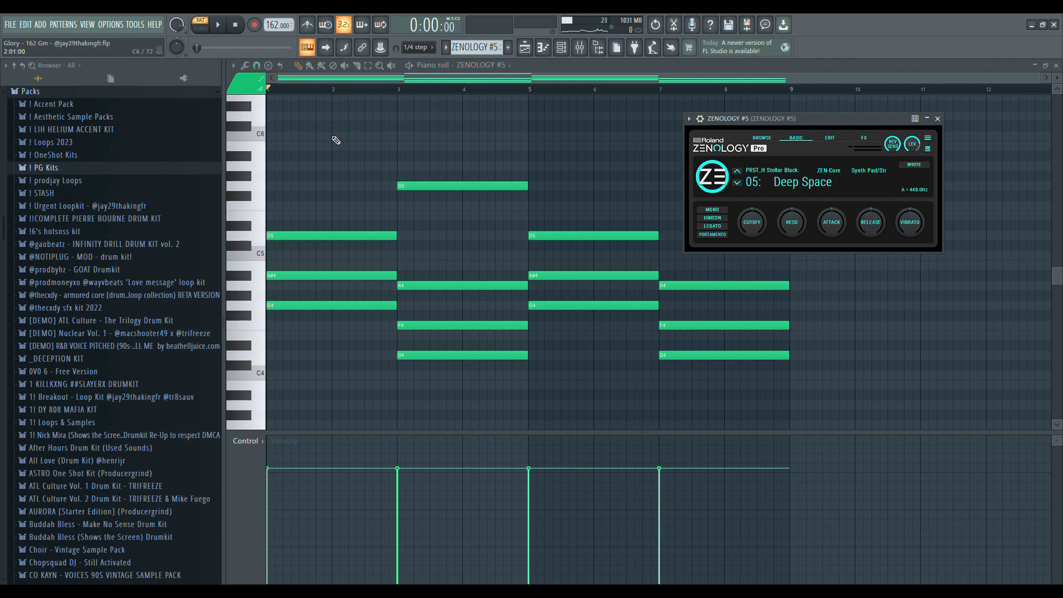
pyautogui.moveTo(307, 120); pyautogui.dragTo(819, 426)
pyautogui.click(465, 224)
pyautogui.moveTo(498, 166); pyautogui.dragTo(444, 221)
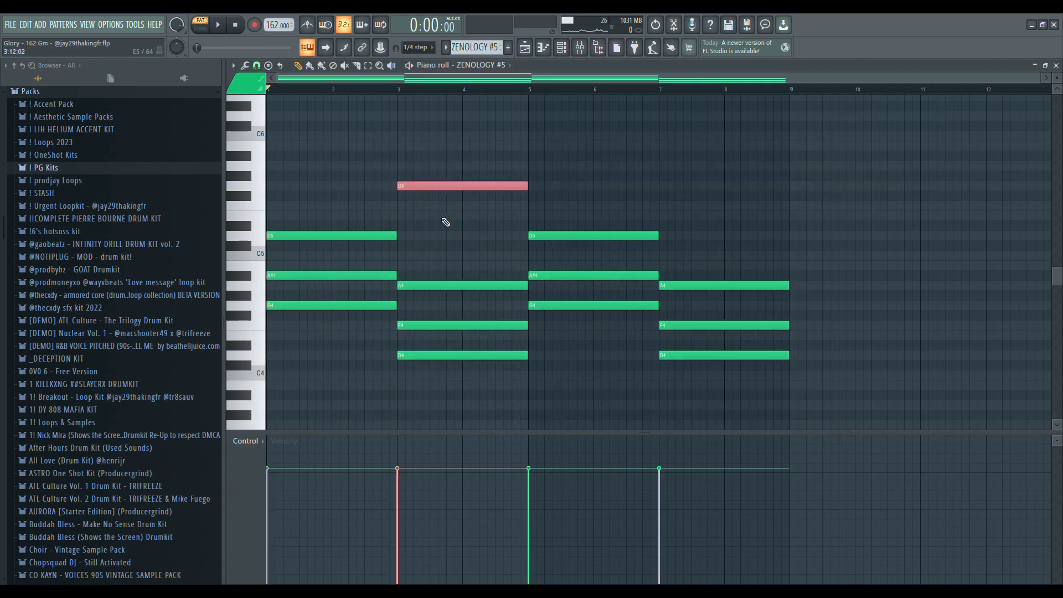
pyautogui.click(582, 107)
# Open the ZENOLOGY #5 synth from the channel rack and examine its loaded preset in the preset browser.
pyautogui.click(562, 49)
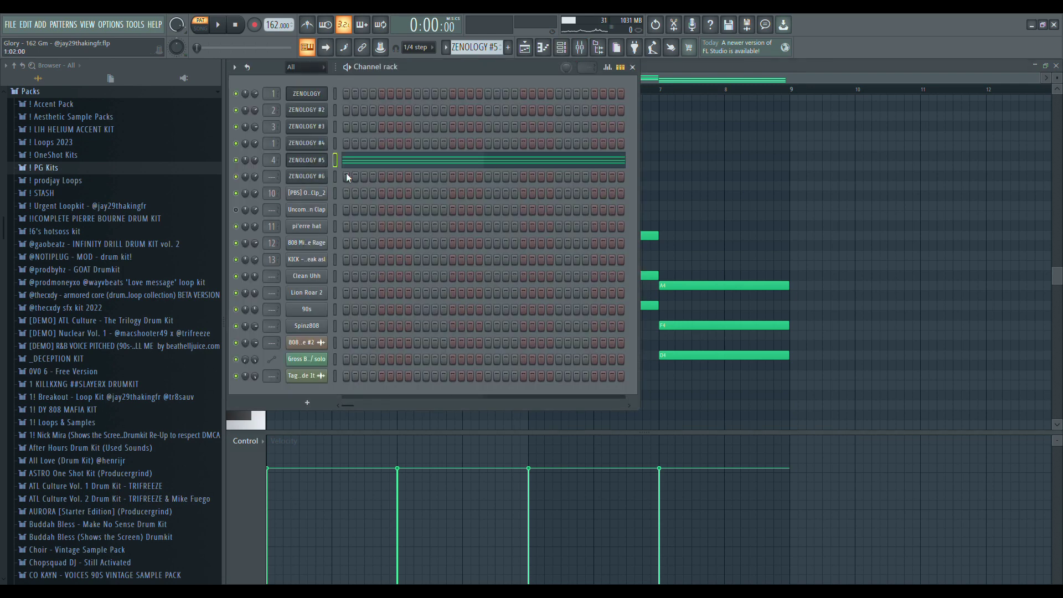
pyautogui.click(316, 161)
pyautogui.click(812, 184)
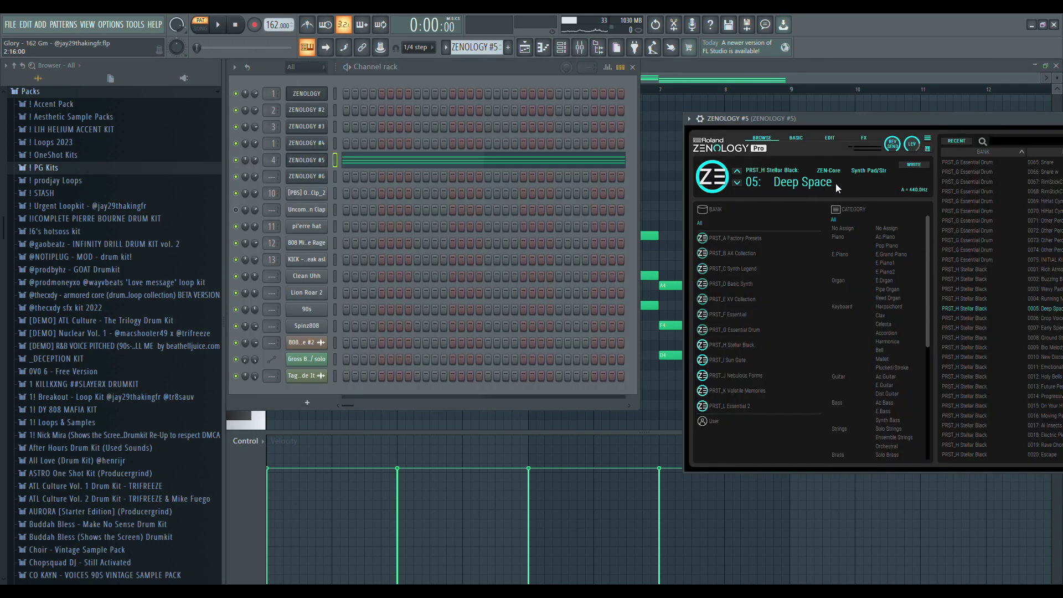
pyautogui.press('F7')
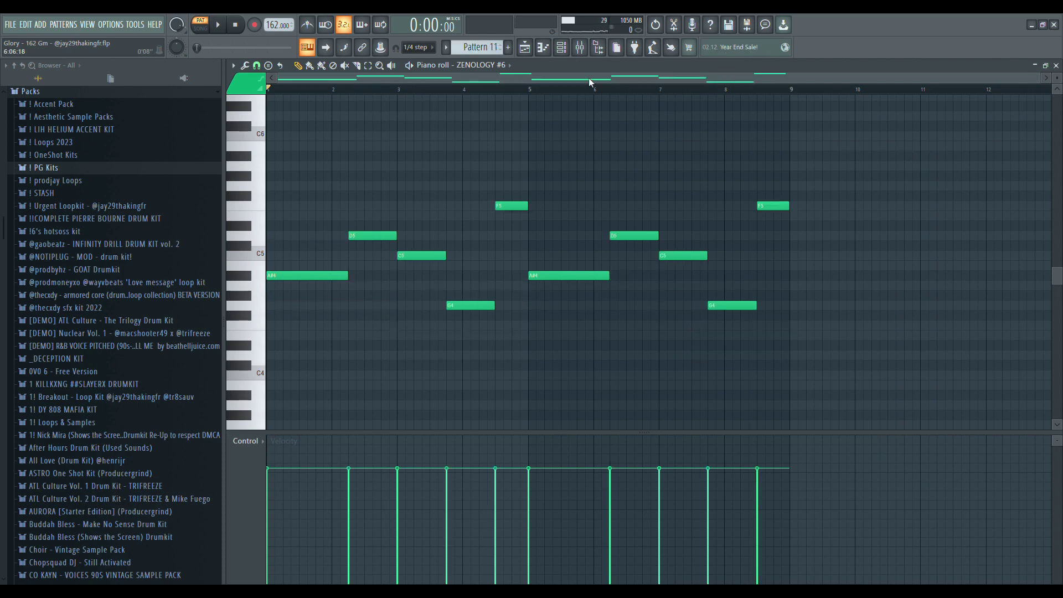
# Examine the loaded ZENOLOGY #6 preset in its preset browser, close the plugin and play the Pattern 11 melody.
pyautogui.click(561, 47)
pyautogui.click(302, 177)
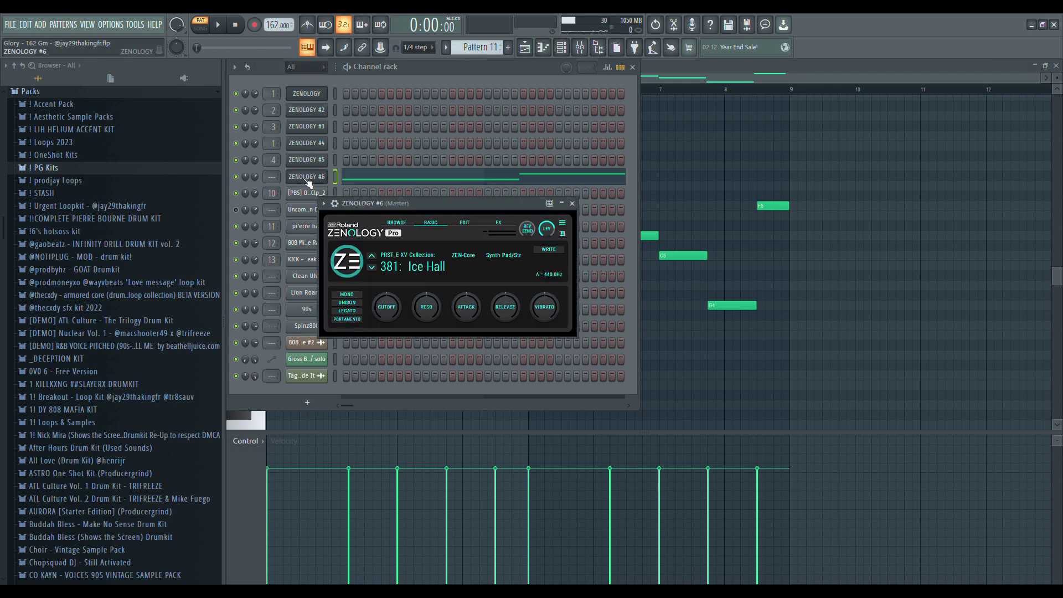
pyautogui.click(415, 269)
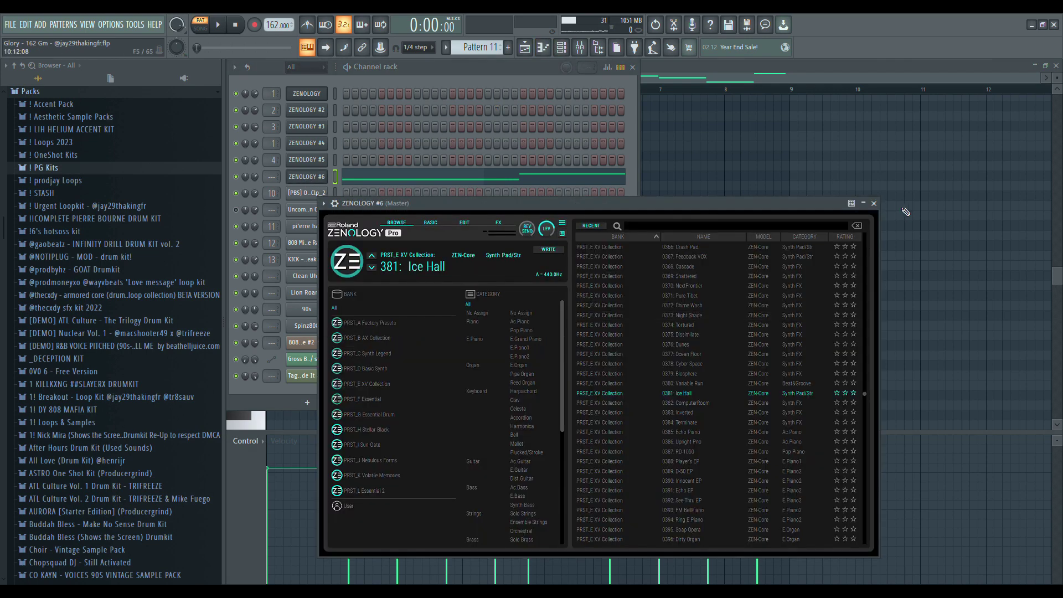
pyautogui.click(874, 203)
pyautogui.click(884, 183)
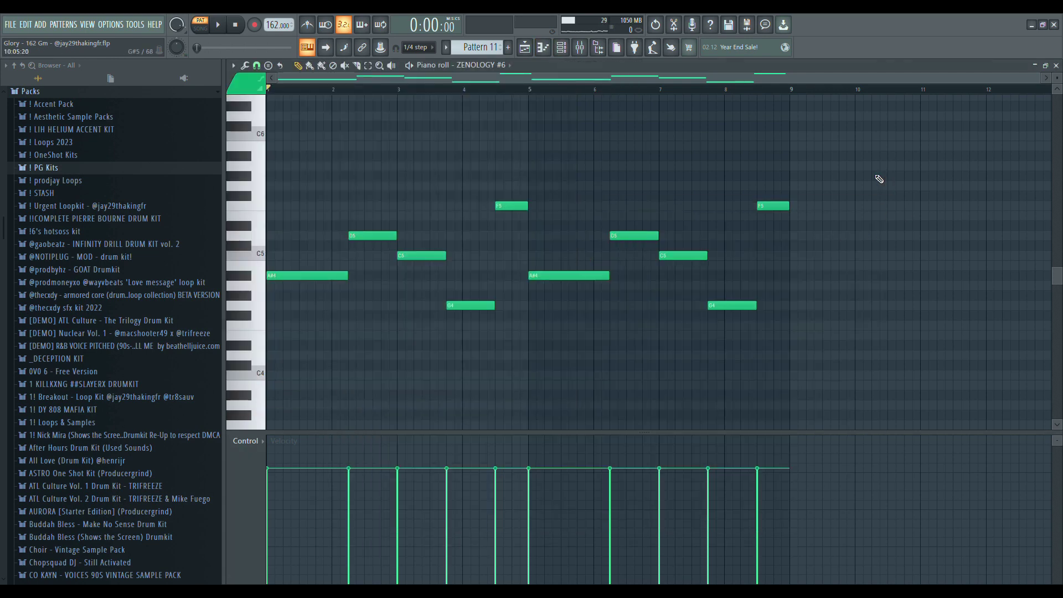
pyautogui.press('space')
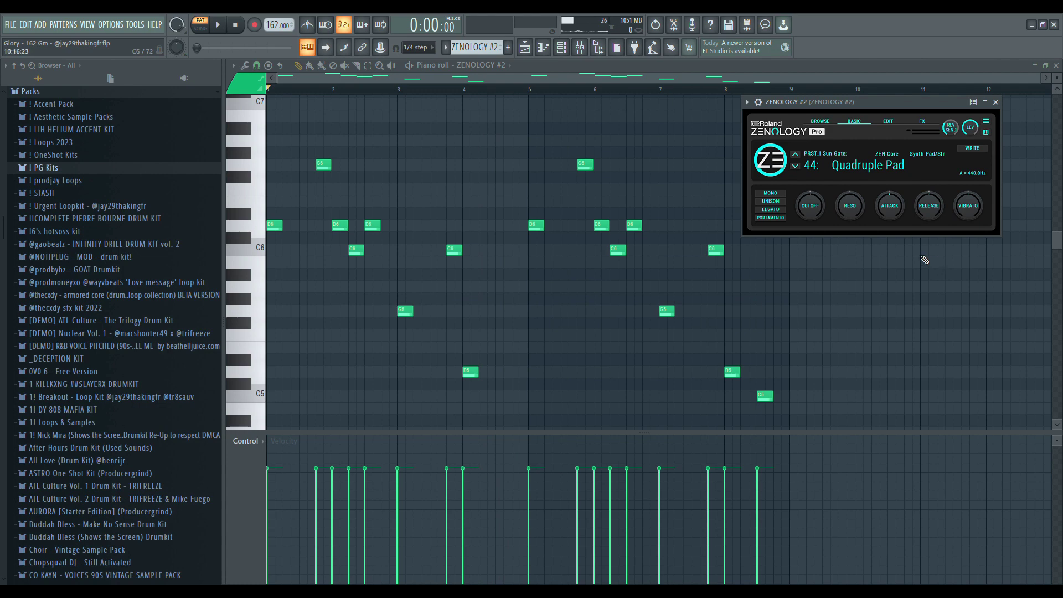
# Highlight all the notes of the ZENOLOGY #2 melody in the piano roll, play the pattern and stop it.
pyautogui.click(298, 66)
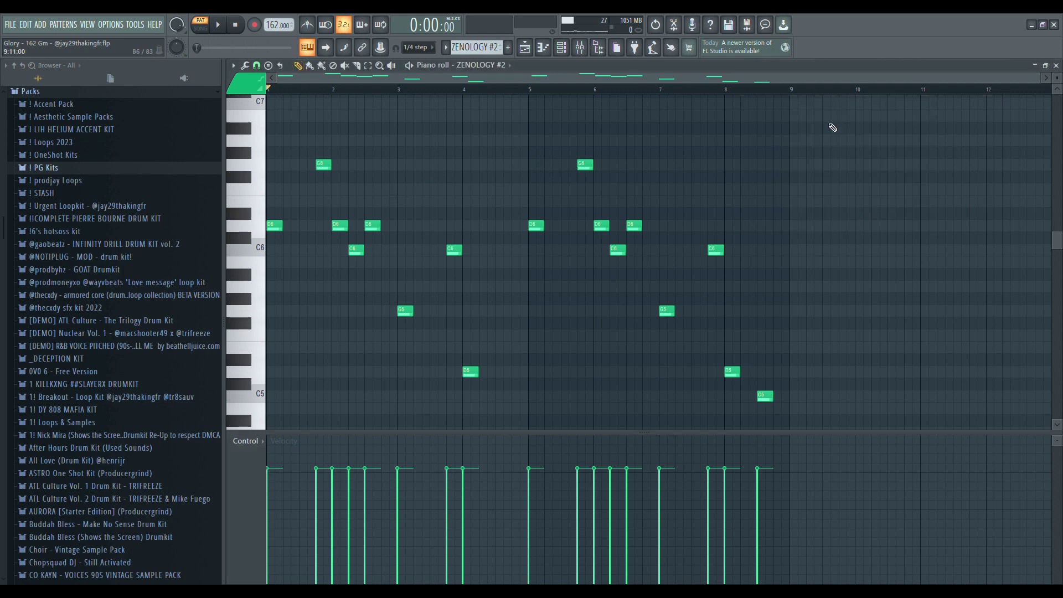
pyautogui.hotkey('ctrl', 'a')
pyautogui.click(790, 275)
pyautogui.scroll(2, 560, 297)
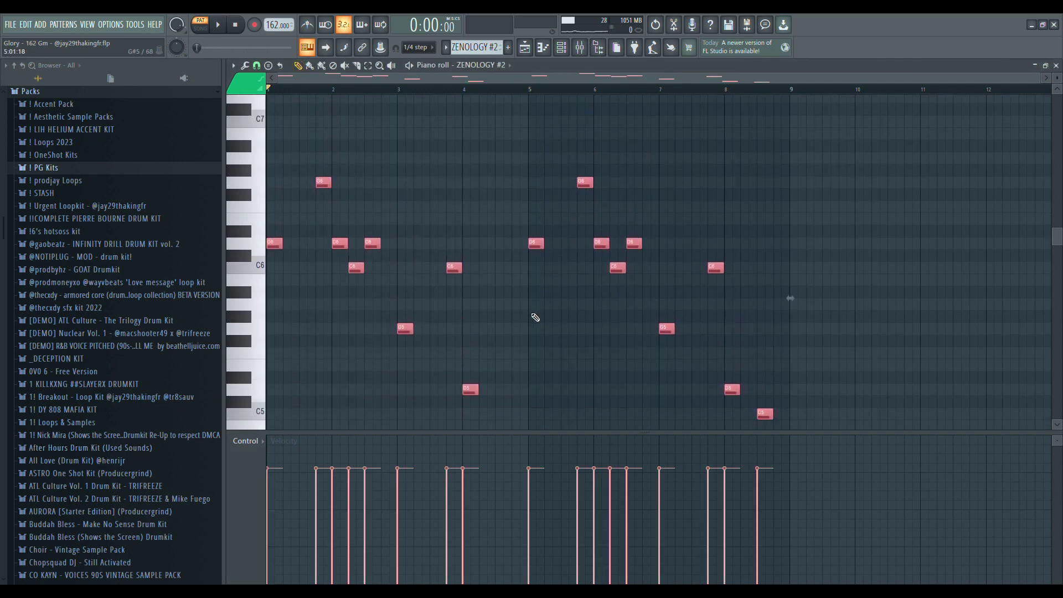
pyautogui.press('space')
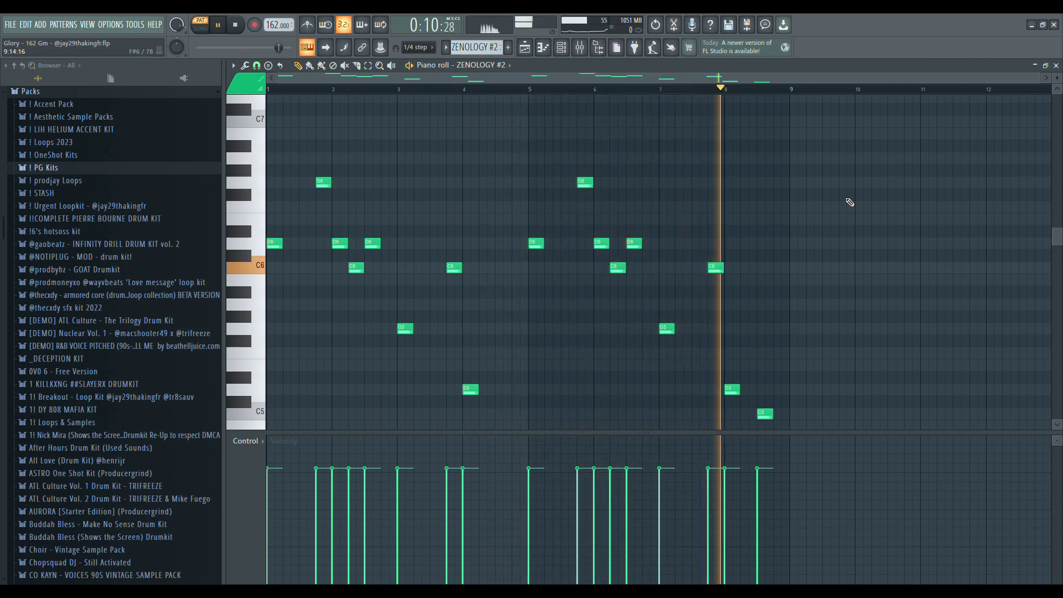
pyautogui.press('space')
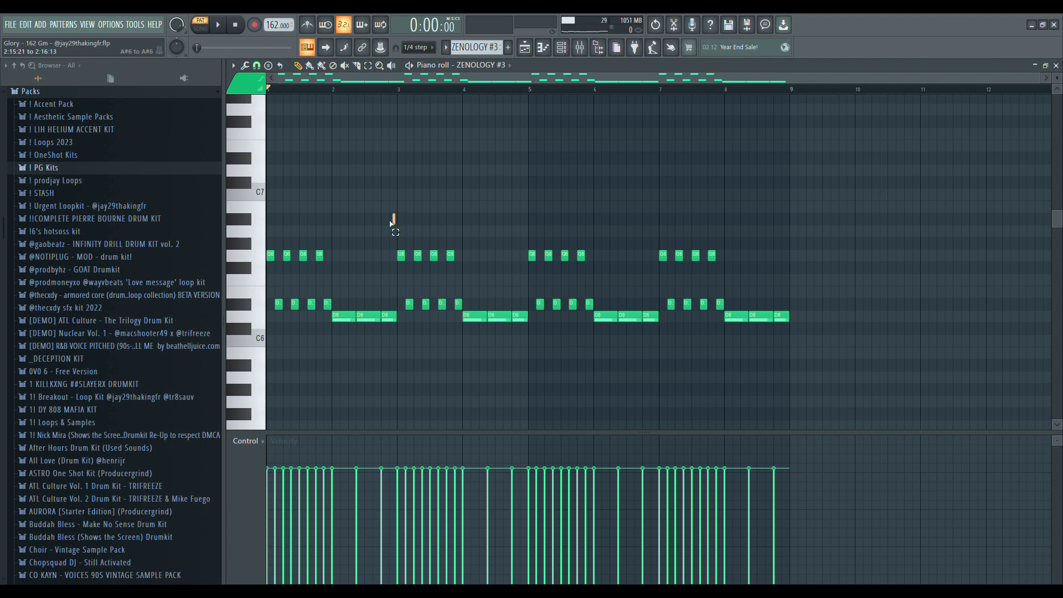
# Highlight the first two-bar phrase and its repeats in the ZENOLOGY #3 melody, play the pattern and stop it.
pyautogui.moveTo(396, 215); pyautogui.dragTo(202, 346)
pyautogui.moveTo(400, 213); pyautogui.dragTo(774, 409)
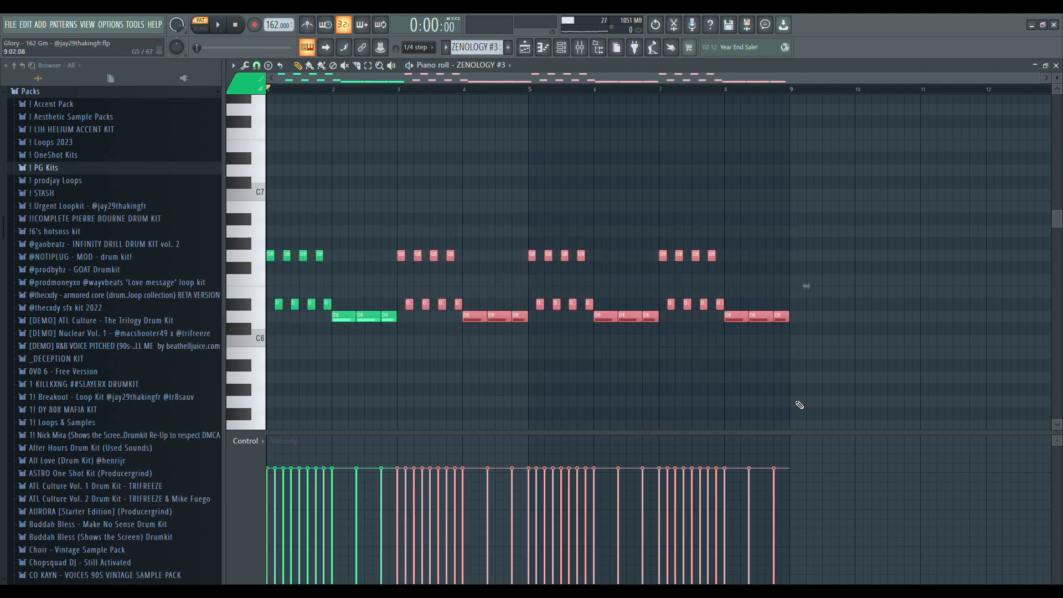
pyautogui.moveTo(394, 224); pyautogui.dragTo(261, 347)
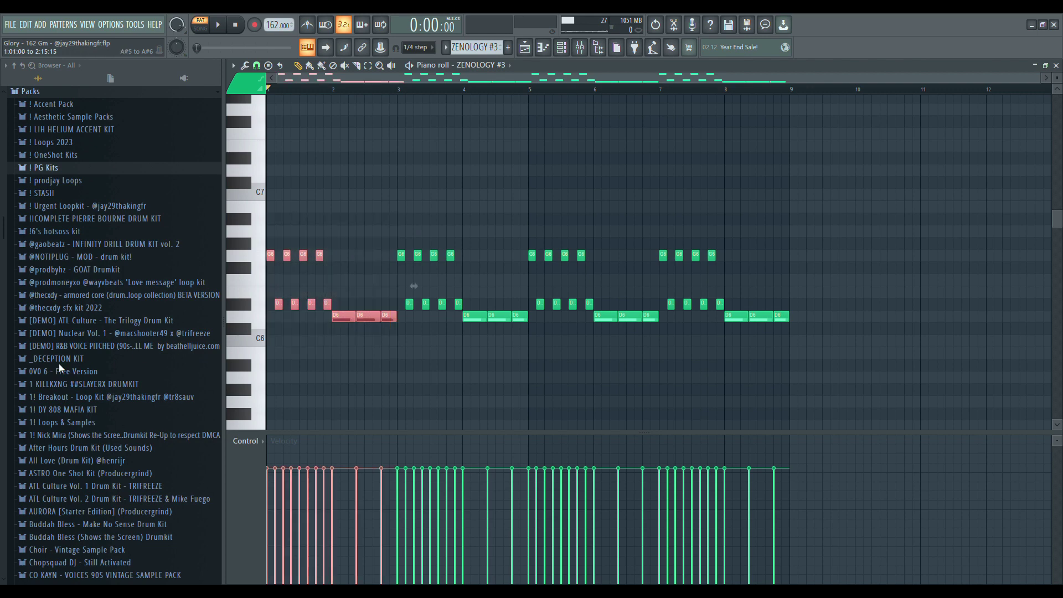
pyautogui.click(366, 211)
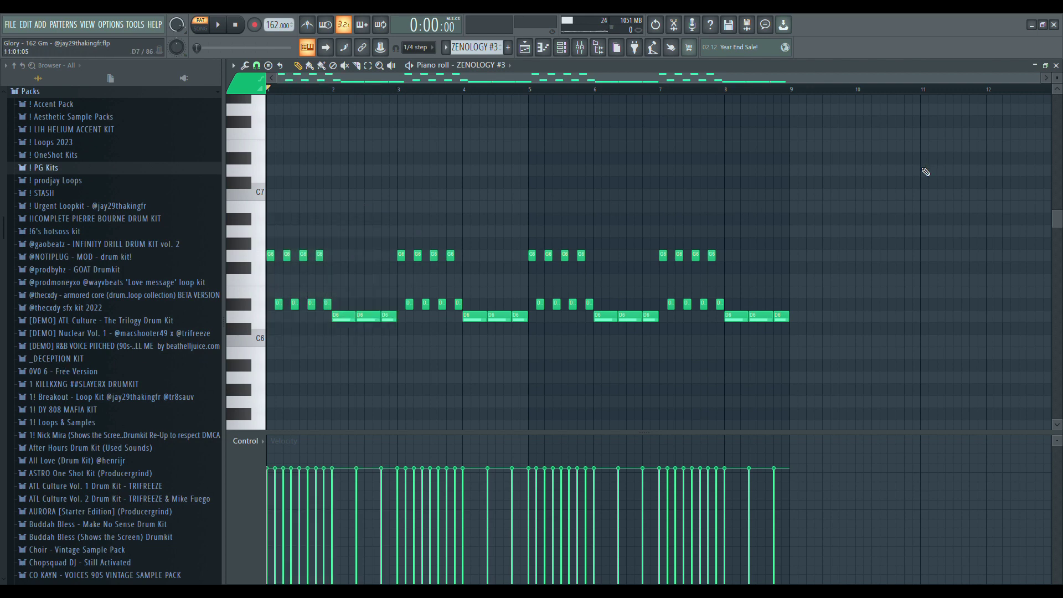
pyautogui.press('space')
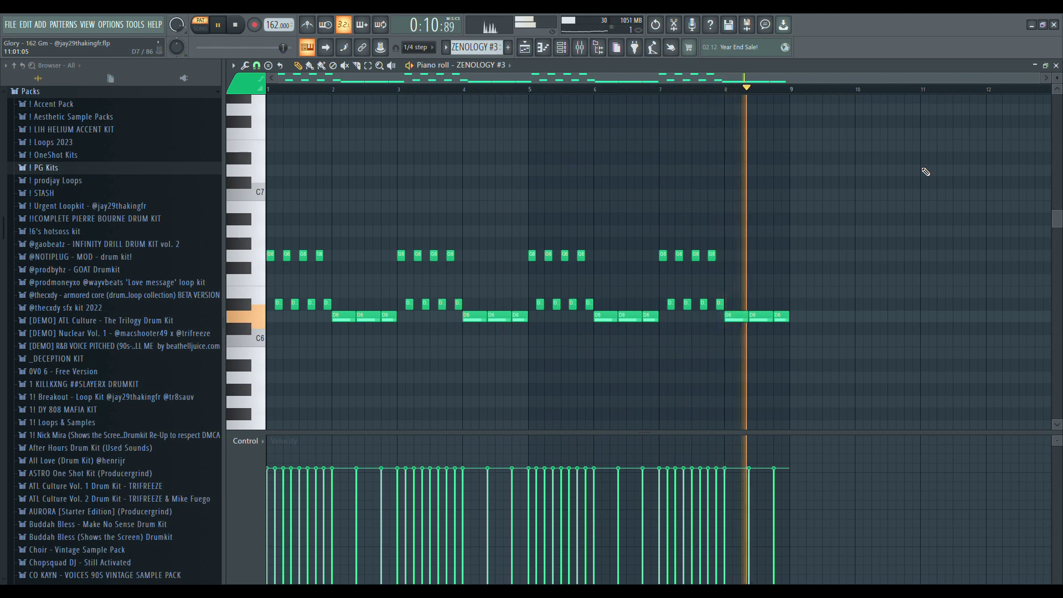
pyautogui.press('space')
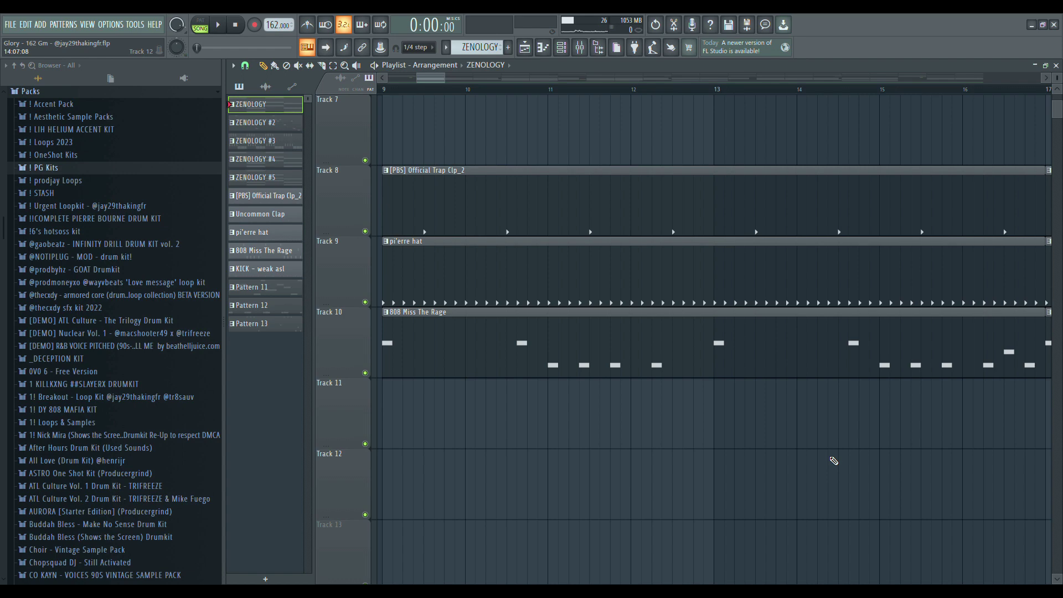
# Point out the drum clips in the playlist and open the 808 Miss The Rage pattern in the piano roll.
pyautogui.moveTo(423, 117); pyautogui.dragTo(714, 283)
pyautogui.click(511, 143)
pyautogui.moveTo(435, 151); pyautogui.dragTo(712, 312)
pyautogui.click(410, 331)
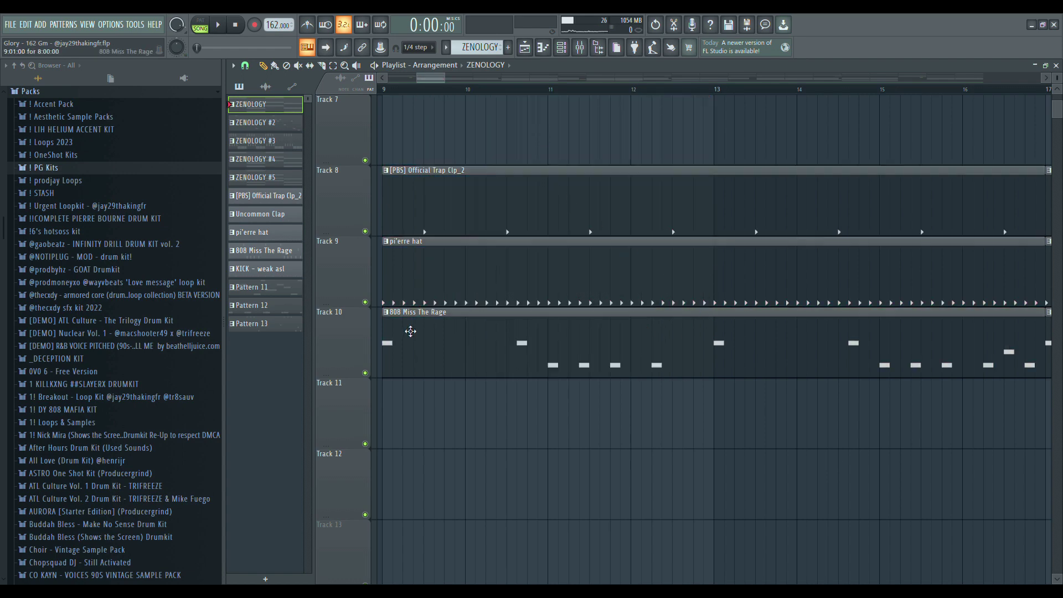
pyautogui.doubleClick(458, 361)
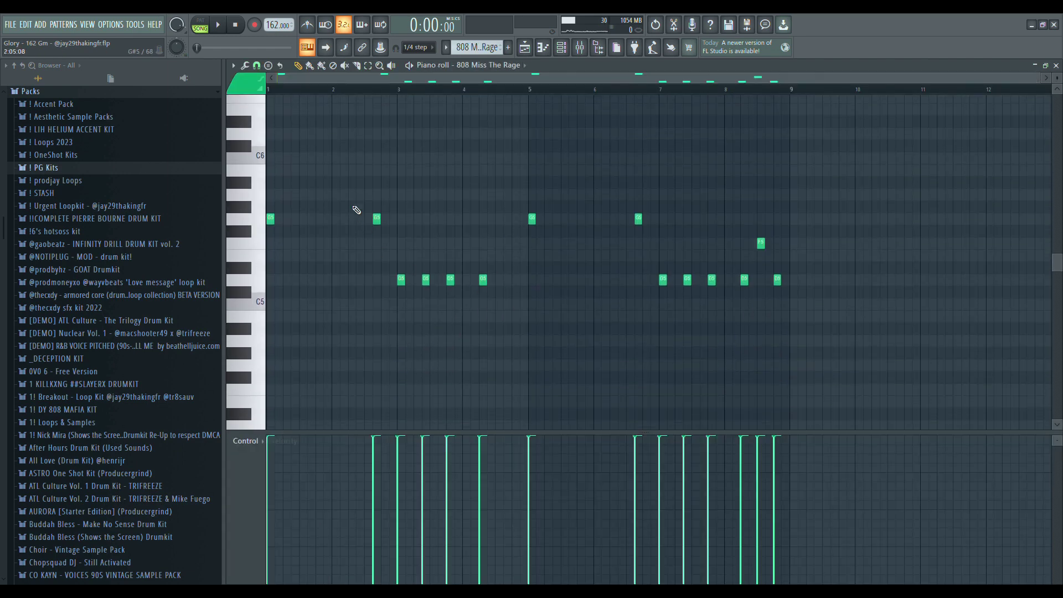
pyautogui.moveTo(827, 176); pyautogui.dragTo(396, 242)
# Return to the playlist, isolate the clap, hat and 808 on tracks 8 to 10, and play them from bar 9.
pyautogui.click(527, 50)
pyautogui.click(365, 344)
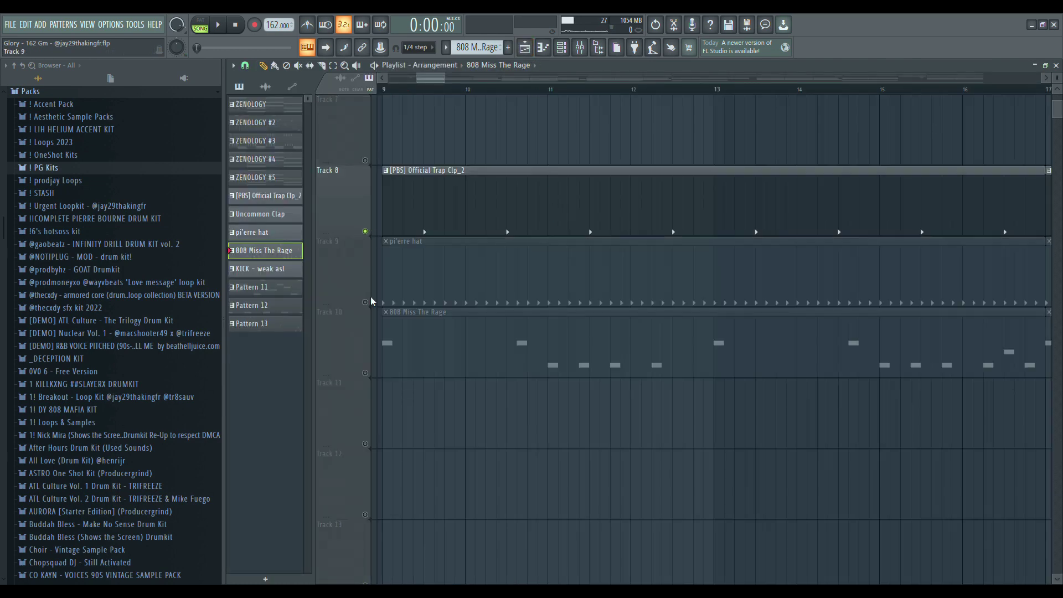
pyautogui.click(365, 343)
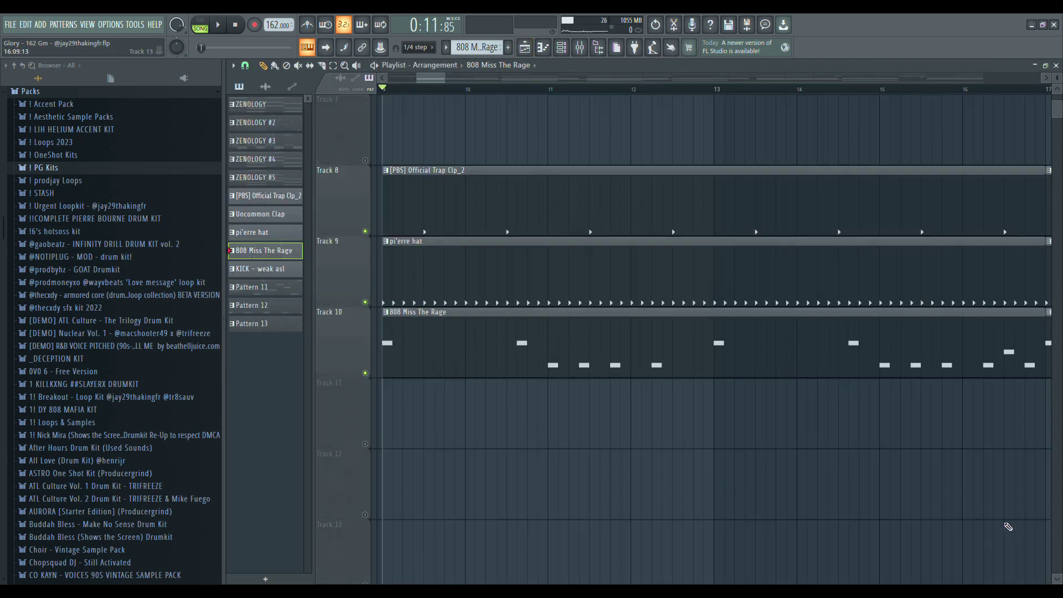
pyautogui.press('space')
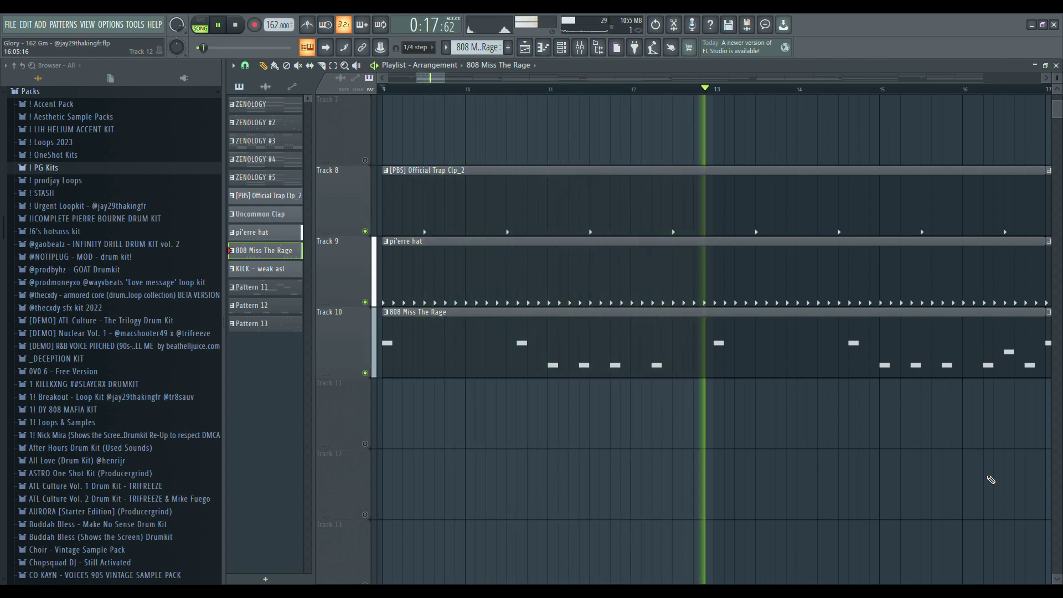
pyautogui.press('space')
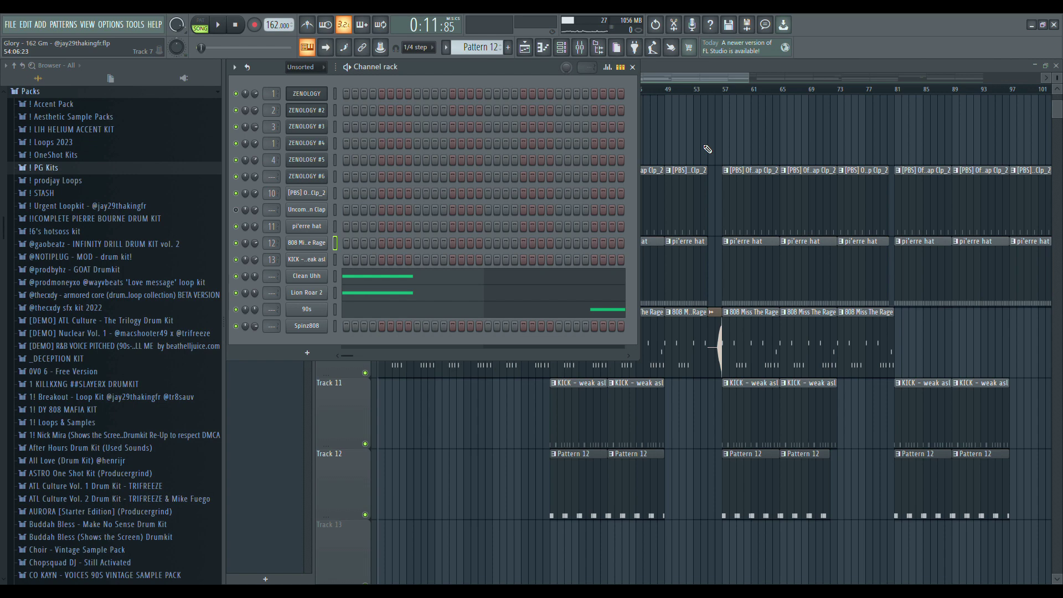
# Examine the sampler settings of the KICK - weak asl and Clean Uhh channels, closing each window.
pyautogui.click(307, 259)
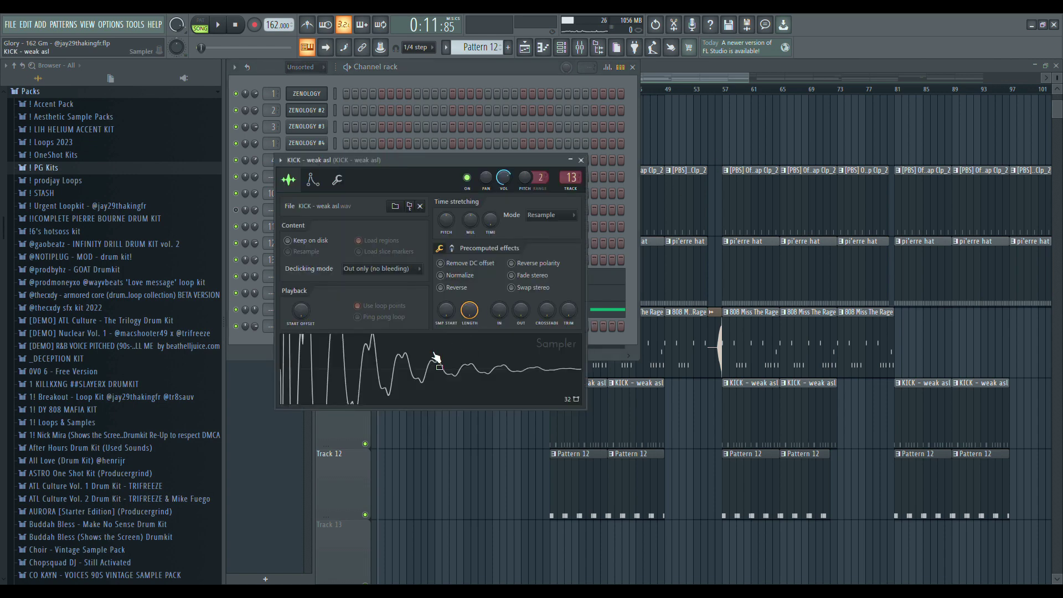
pyautogui.click(570, 161)
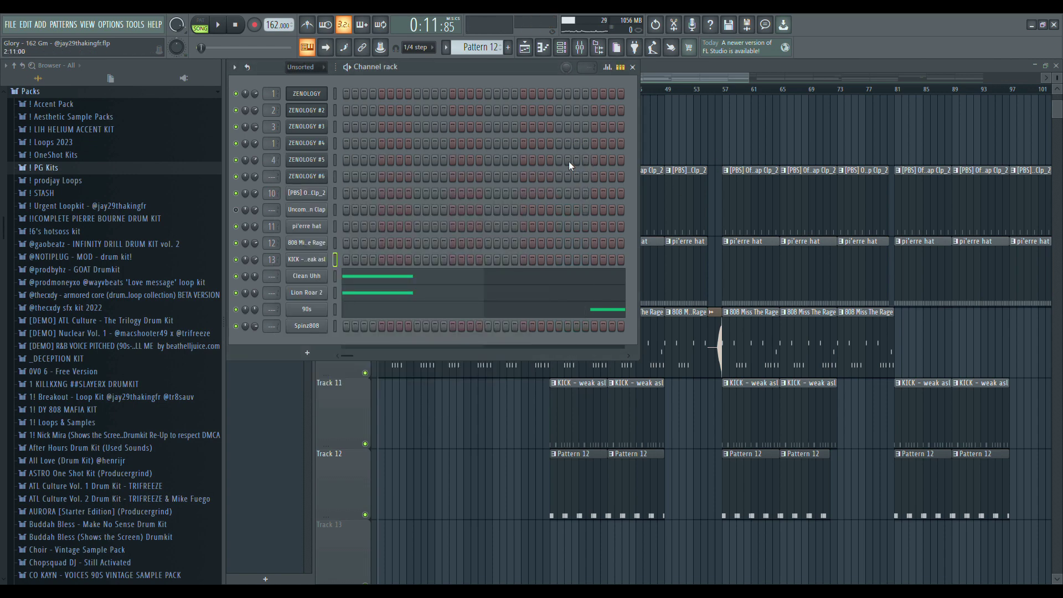
pyautogui.click(315, 280)
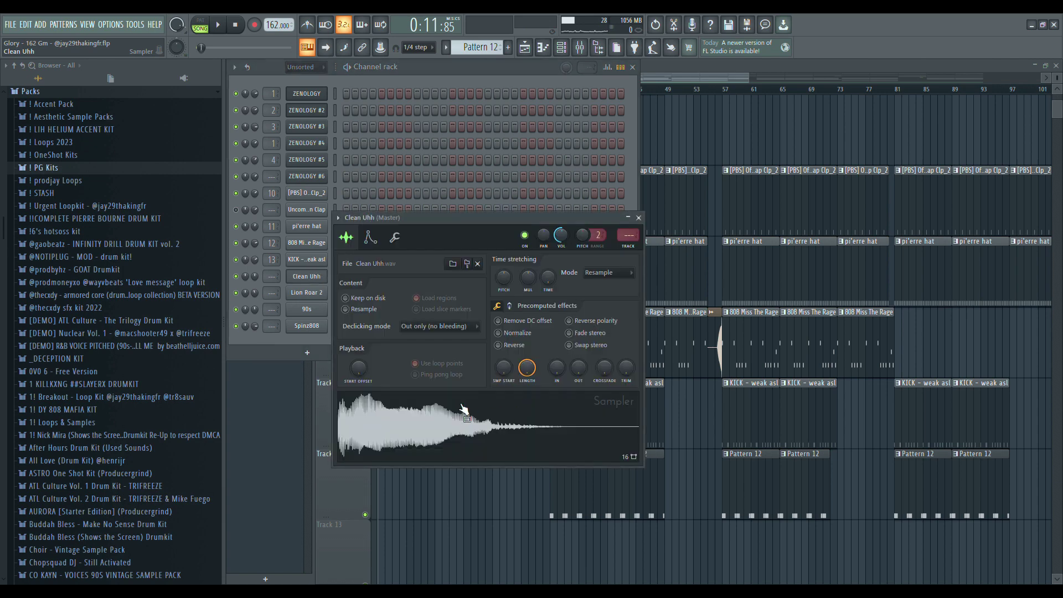
pyautogui.click(638, 217)
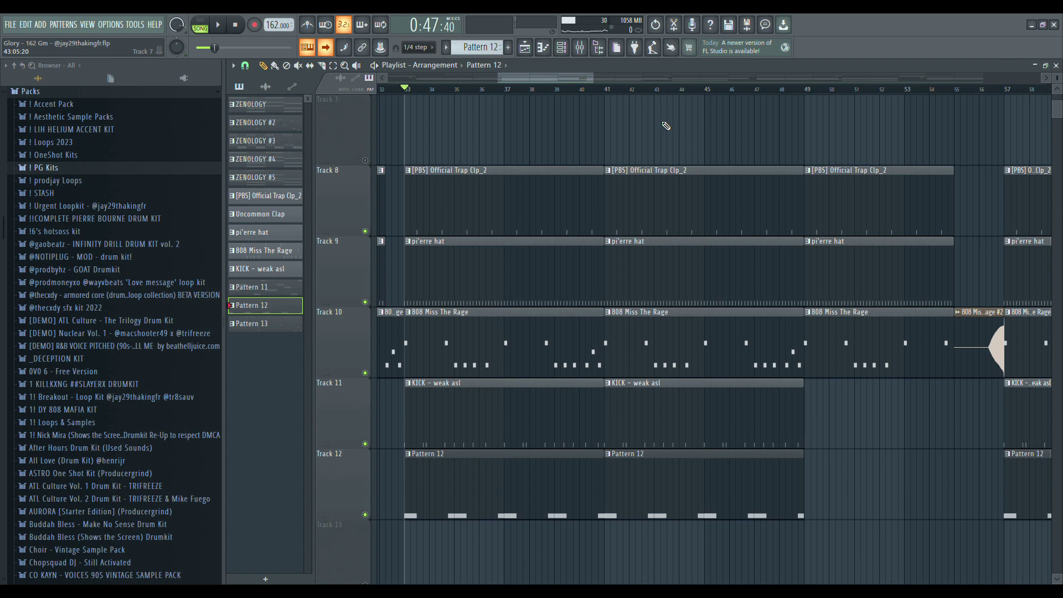
# Play the arrangement from bar 33 with the kick and Pattern 12 added, and save the project.
pyautogui.press('space')
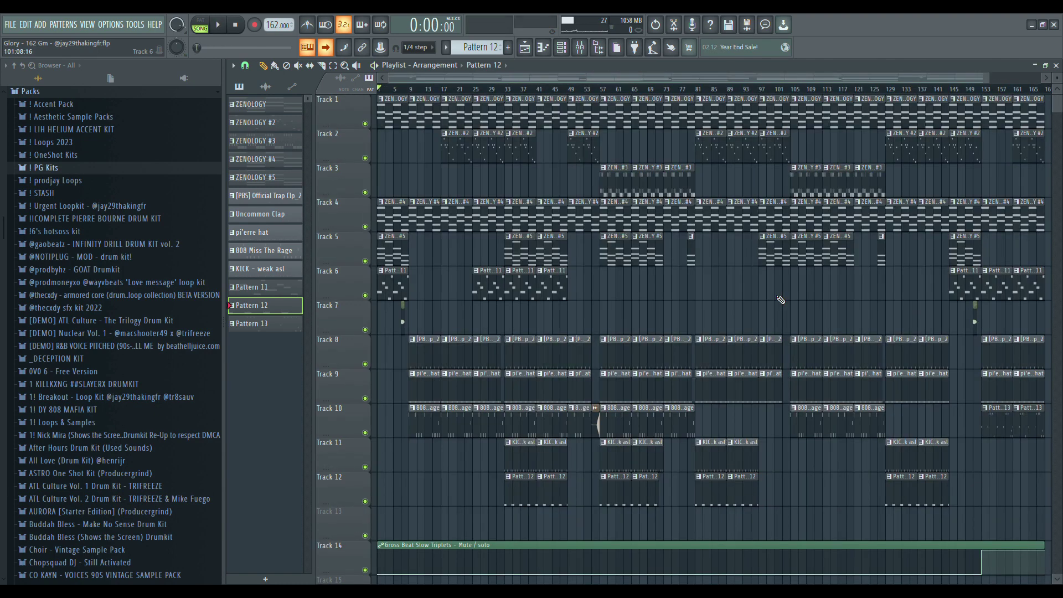
pyautogui.hotkey('ctrl', 's')
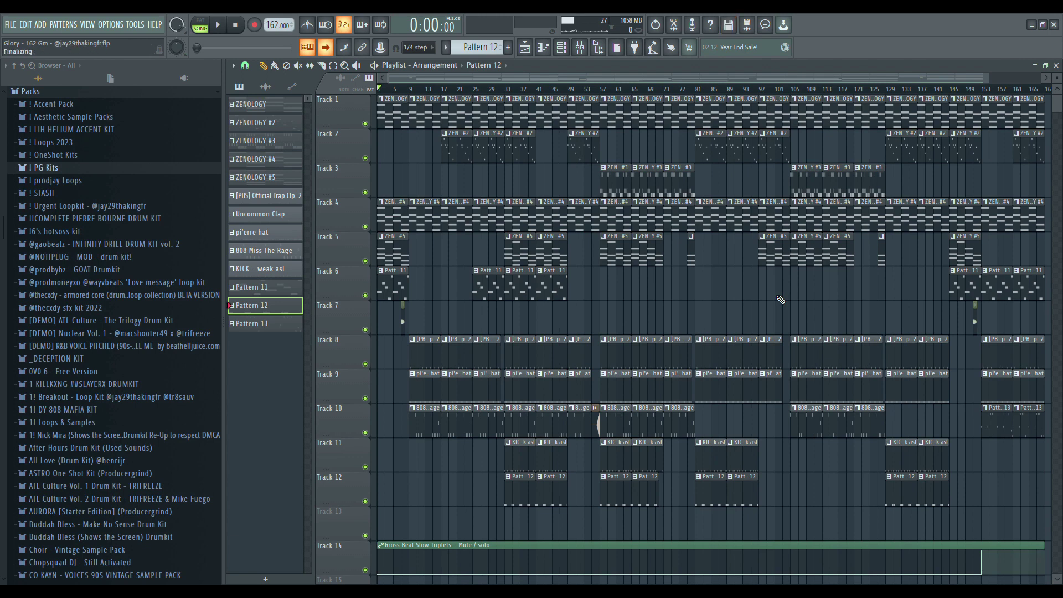